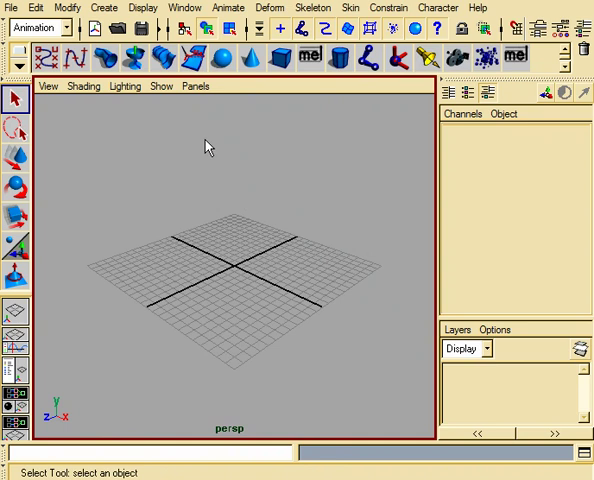
# Collapse the Channel Box/Layer Editor and the shelf with their dotted toggle bars.
pyautogui.click(475, 88)
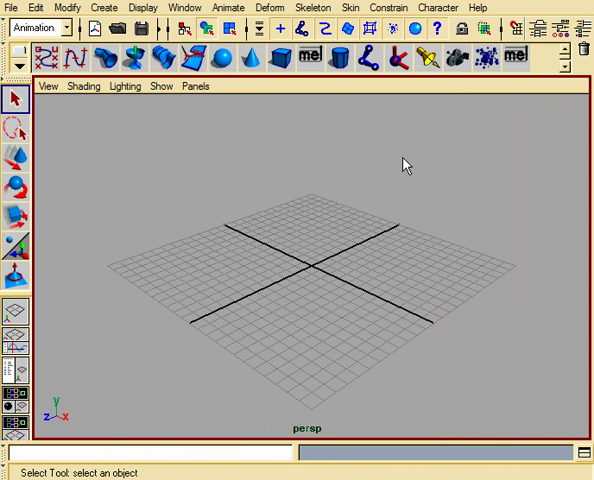
pyautogui.click(10, 60)
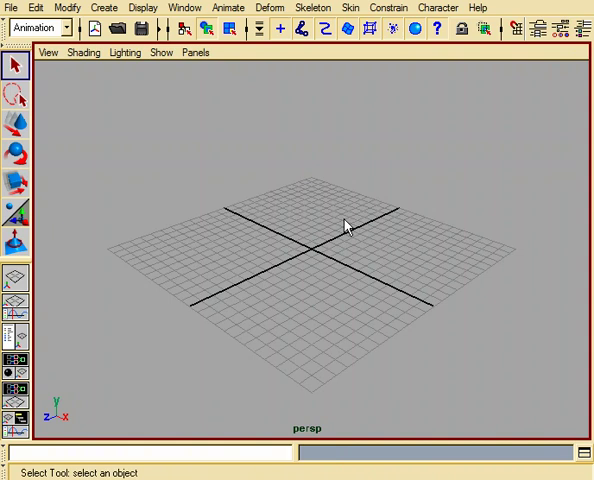
# Tear off the Display > UI Elements submenu and turn the shelf back on.
pyautogui.click(146, 9)
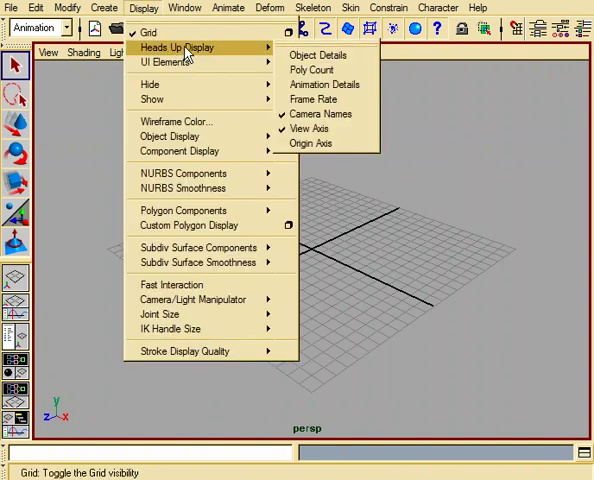
pyautogui.moveTo(165, 62)
pyautogui.click(302, 62)
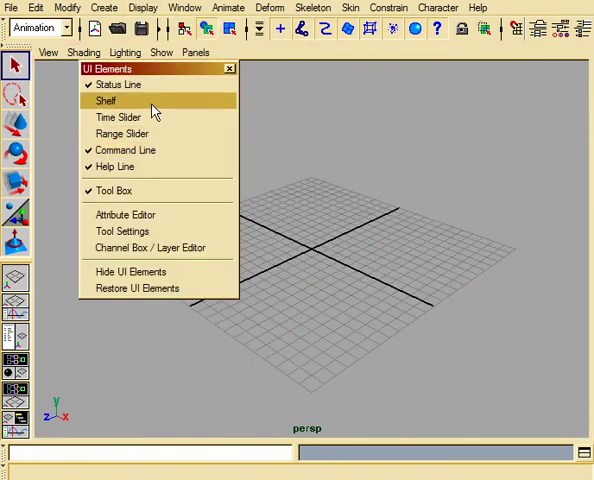
pyautogui.click(150, 102)
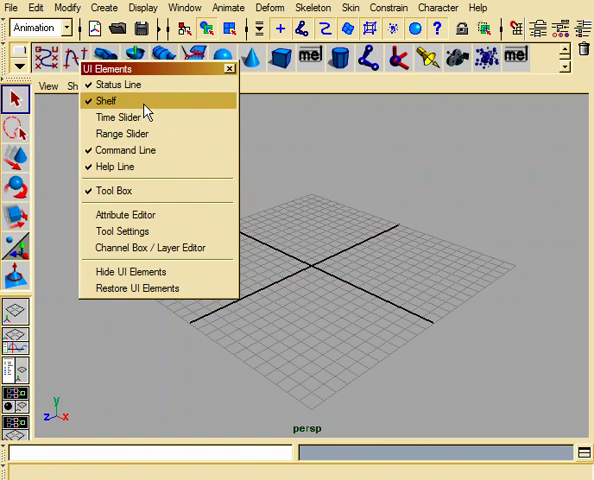
pyautogui.click(146, 113)
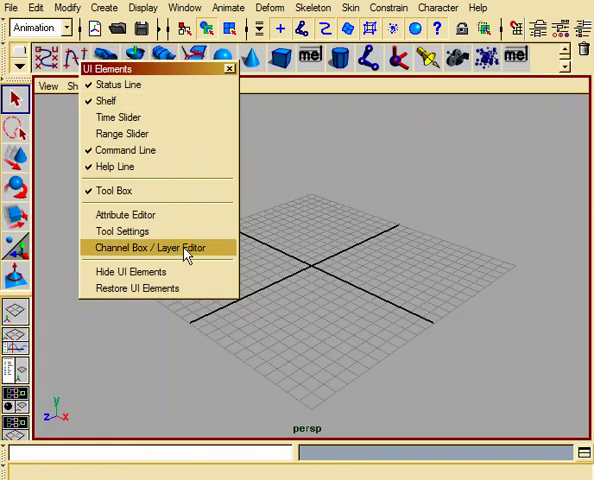
# Switch the Channel Box / Layer Editor back on from the torn-off UI Elements window.
pyautogui.click(185, 256)
pyautogui.click(185, 256)
pyautogui.click(178, 225)
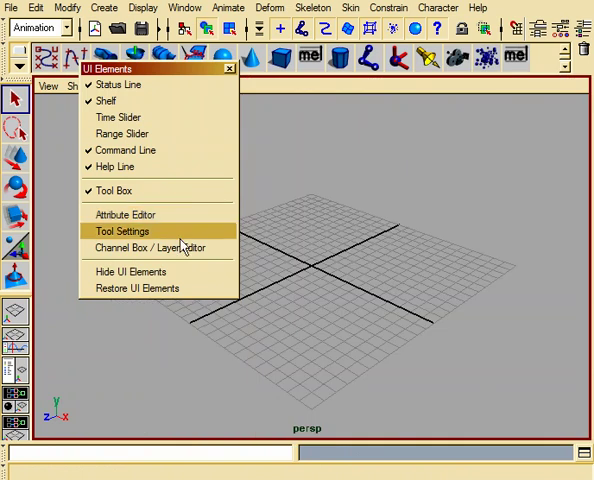
pyautogui.click(187, 252)
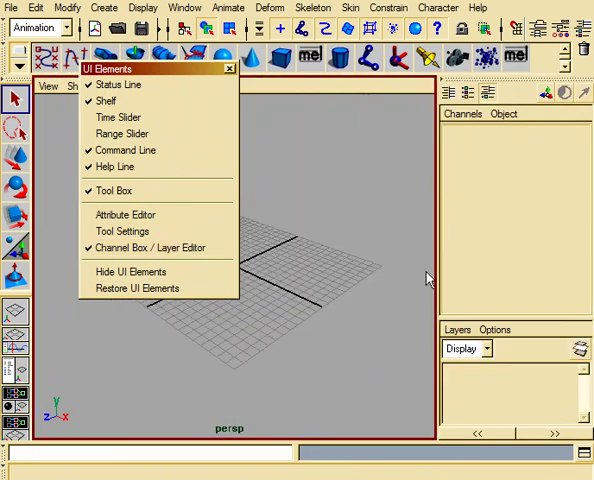
# Try Hide UI Elements and Restore UI Elements, then close the floating toggles window.
pyautogui.click(183, 280)
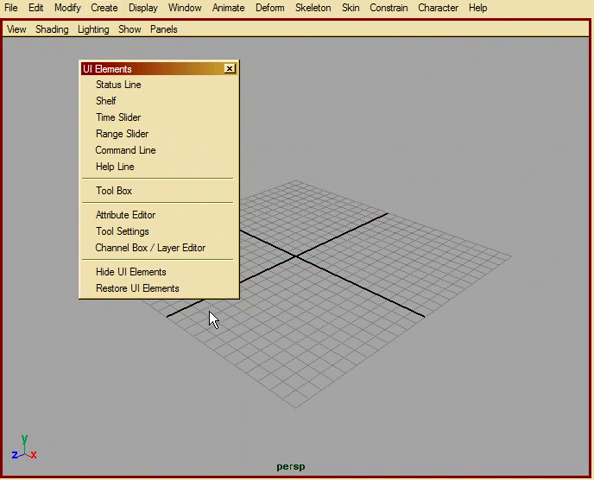
pyautogui.click(183, 289)
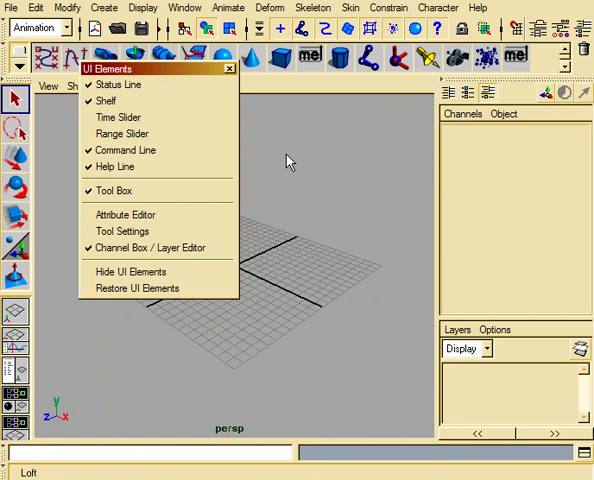
pyautogui.moveTo(150, 69); pyautogui.dragTo(325, 144)
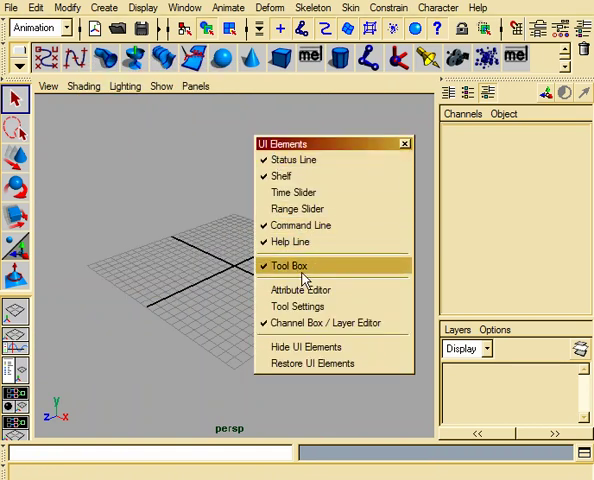
pyautogui.click(405, 146)
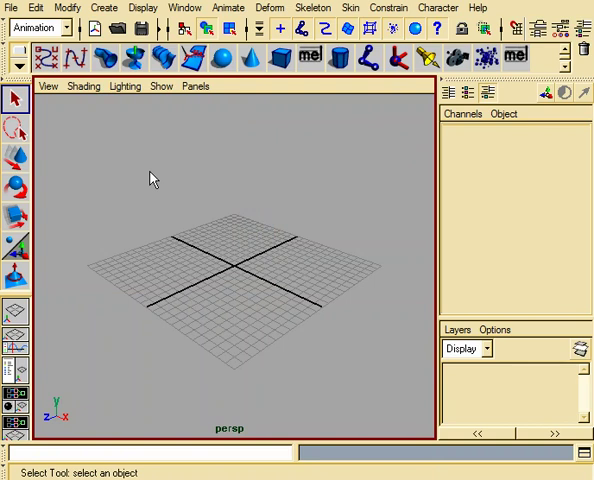
# Hide the shelf using the hotbox's east-zone marking menu.
pyautogui.press('space')
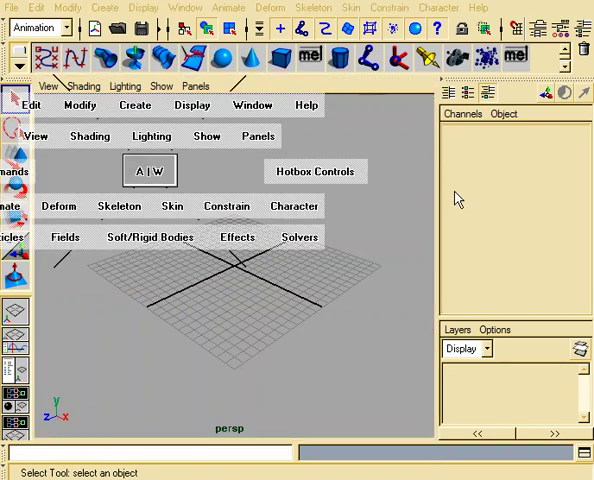
pyautogui.moveTo(456, 168)
pyautogui.mouseDown()
pyautogui.moveTo(499, 128)
pyautogui.moveTo(446, 210)
pyautogui.mouseUp()
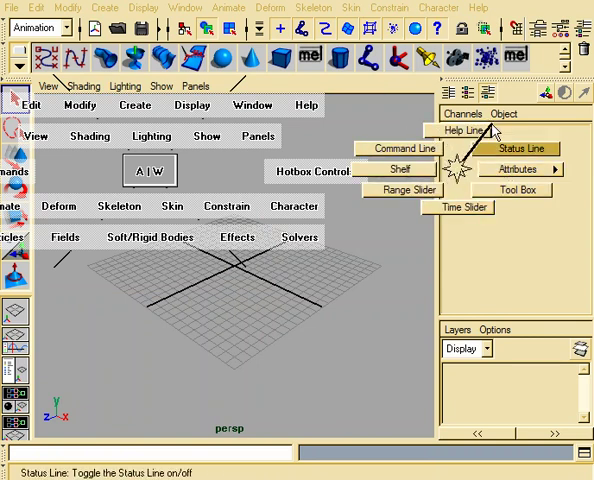
pyautogui.moveTo(446, 210)
pyautogui.mouseDown()
pyautogui.moveTo(455, 170)
pyautogui.moveTo(407, 176)
pyautogui.mouseUp()
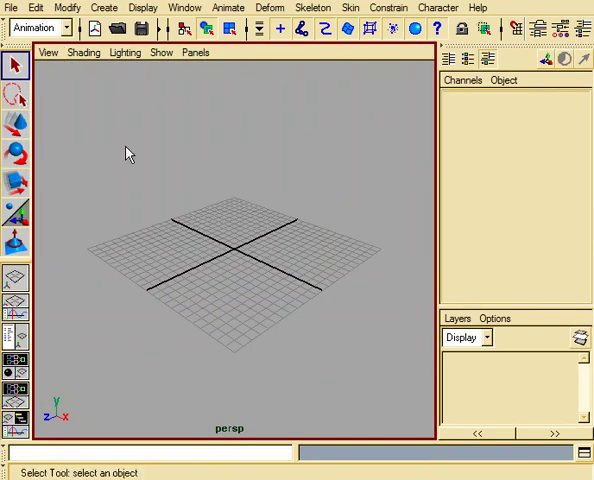
# Toggle the shelf back on from the hotbox's east marking menu.
pyautogui.press('space')
pyautogui.press('space')
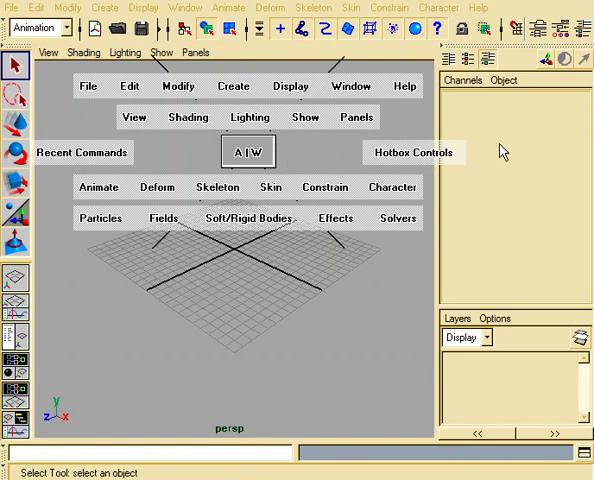
pyautogui.moveTo(503, 152); pyautogui.dragTo(475, 150)
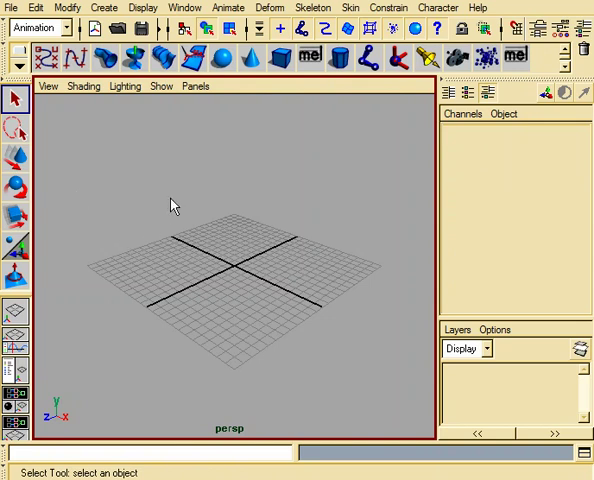
pyautogui.press('space')
pyautogui.click(507, 197)
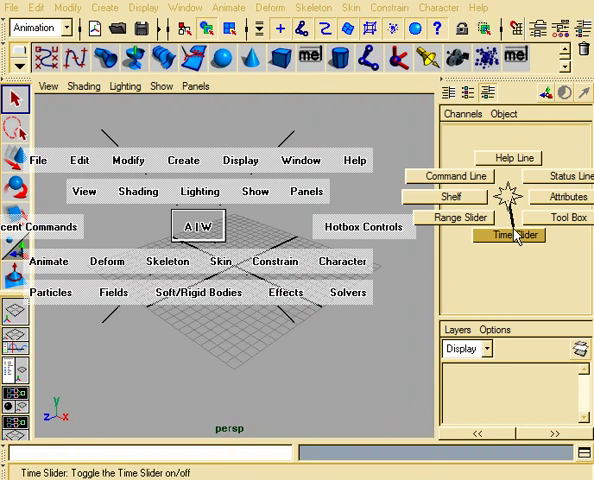
pyautogui.click(507, 235)
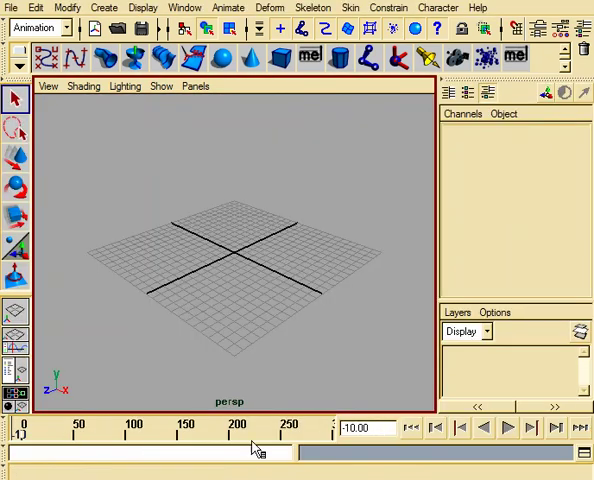
pyautogui.press('space')
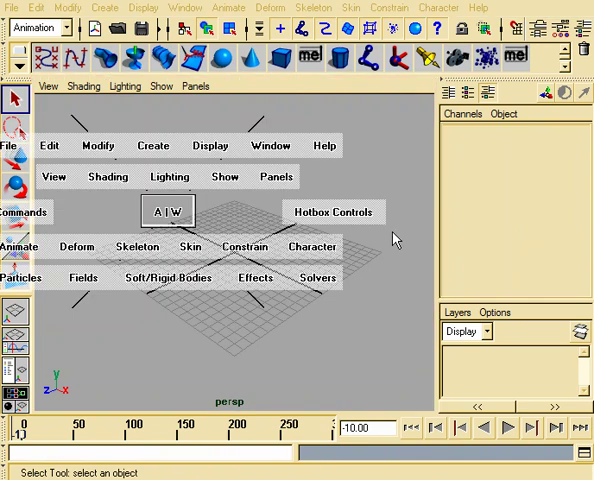
pyautogui.click(400, 228)
pyautogui.moveTo(400, 228); pyautogui.dragTo(402, 270)
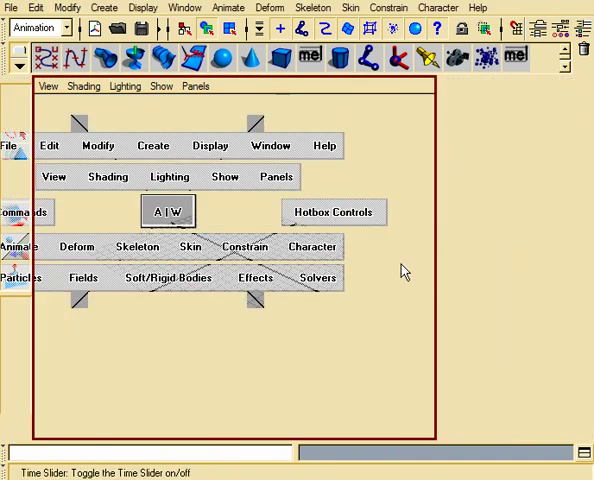